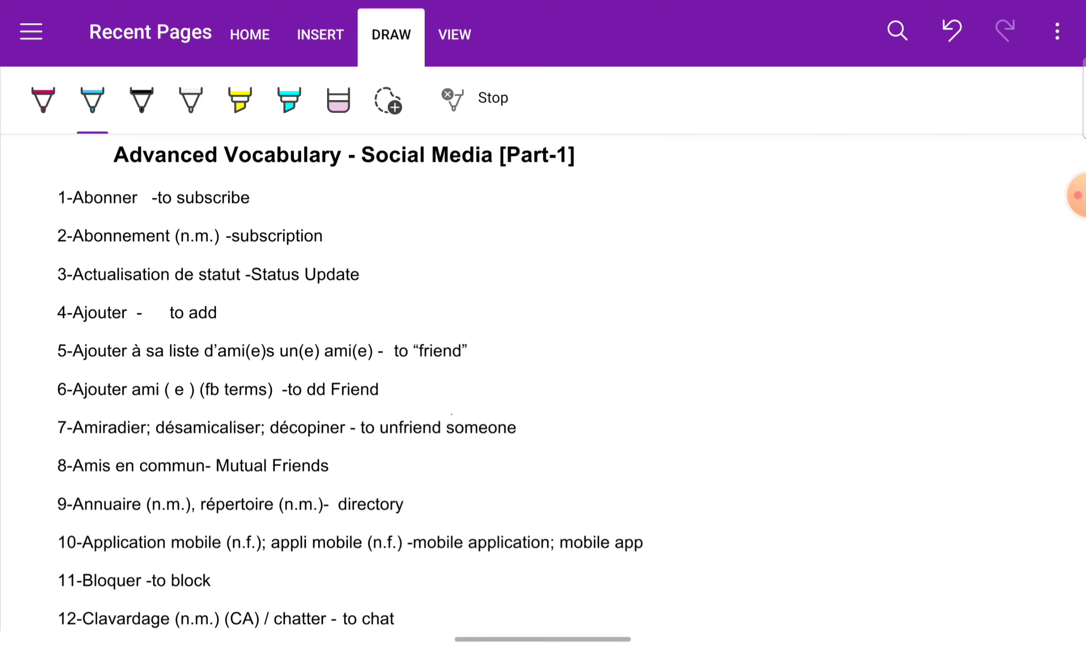
- Underline [Part-1] in the title and tick items 1–3 (Abonner, Abonnement, Actualisation de statut)
left_click_drag(506, 186, 591, 176)
mouse_move(53, 204)
left_mouse_down()
mouse_move(65, 211)
mouse_move(110, 165)
left_mouse_up()
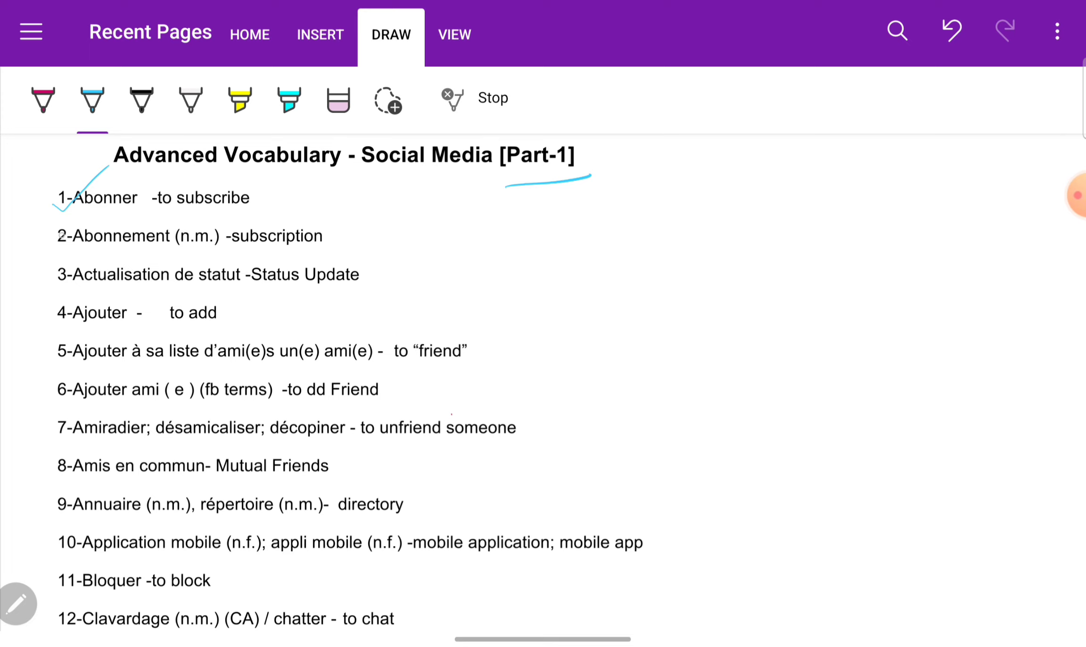
left_click_drag(47, 242, 97, 204)
left_click_drag(49, 282, 95, 246)
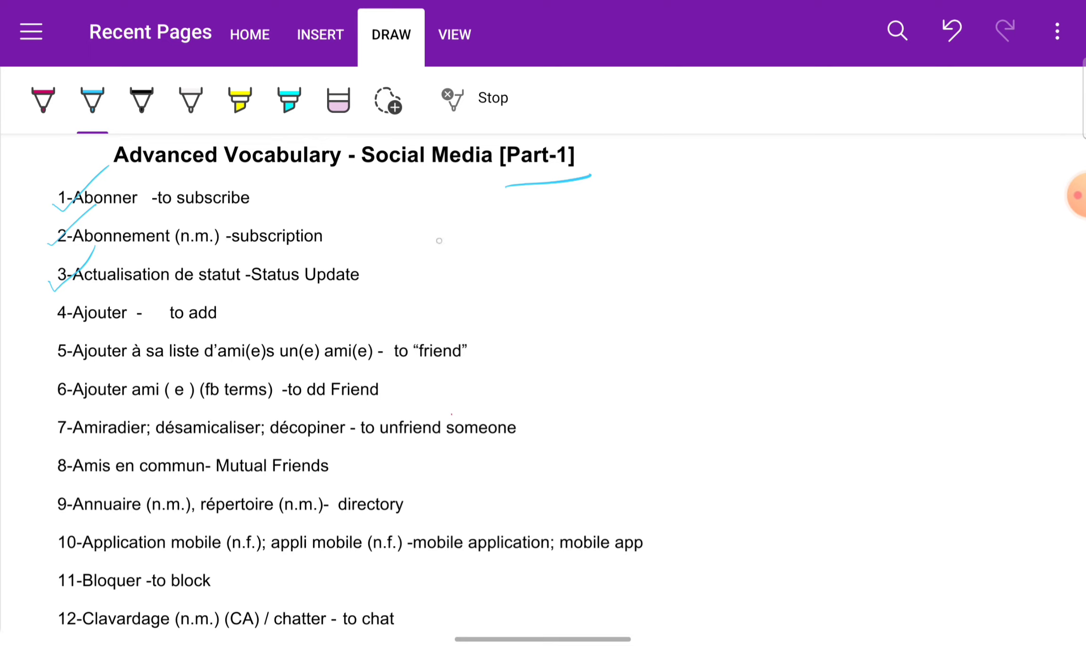
- Begin handwriting Actualiser in blue ink to the right of item 3
mouse_move(436, 293)
left_mouse_down()
mouse_move(451, 235)
mouse_move(464, 283)
left_mouse_up()
left_click_drag(438, 273, 505, 272)
mouse_move(506, 234)
left_mouse_down()
mouse_move(515, 283)
mouse_move(519, 252)
left_mouse_up()
mouse_move(513, 254)
left_mouse_down()
mouse_move(554, 269)
mouse_move(635, 254)
mouse_move(645, 276)
left_mouse_up()
- Complete and underline Actualiser, tick Ajouter and Ajouter à sa liste, and underline sa liste d'ami(e)s
left_click_drag(503, 305, 665, 284)
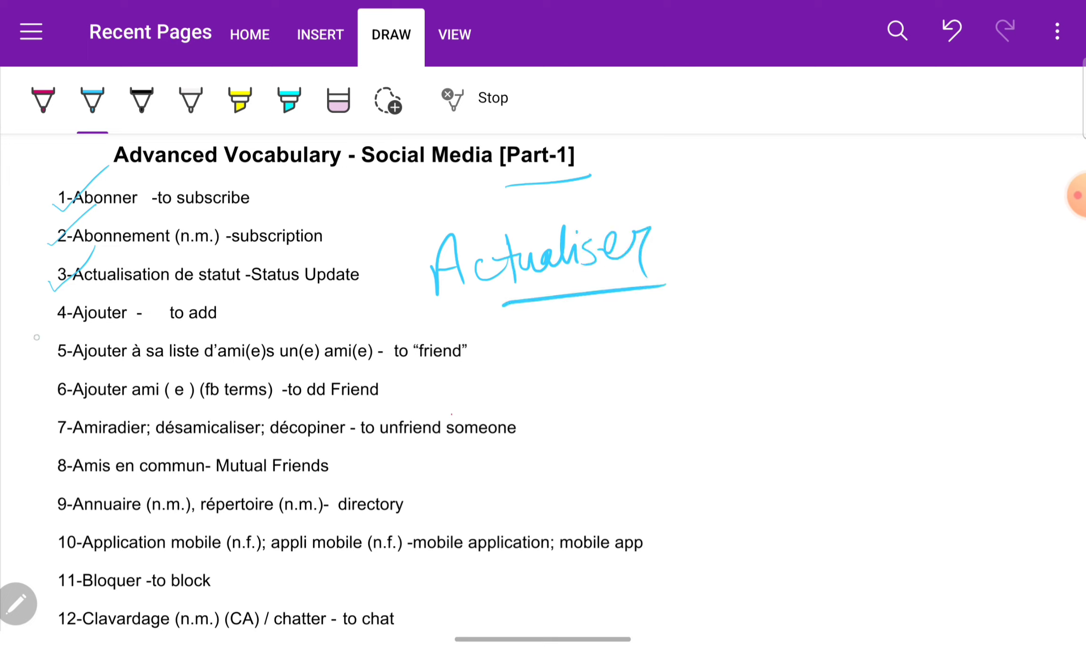
left_click_drag(36, 308, 71, 271)
left_click_drag(32, 351, 86, 326)
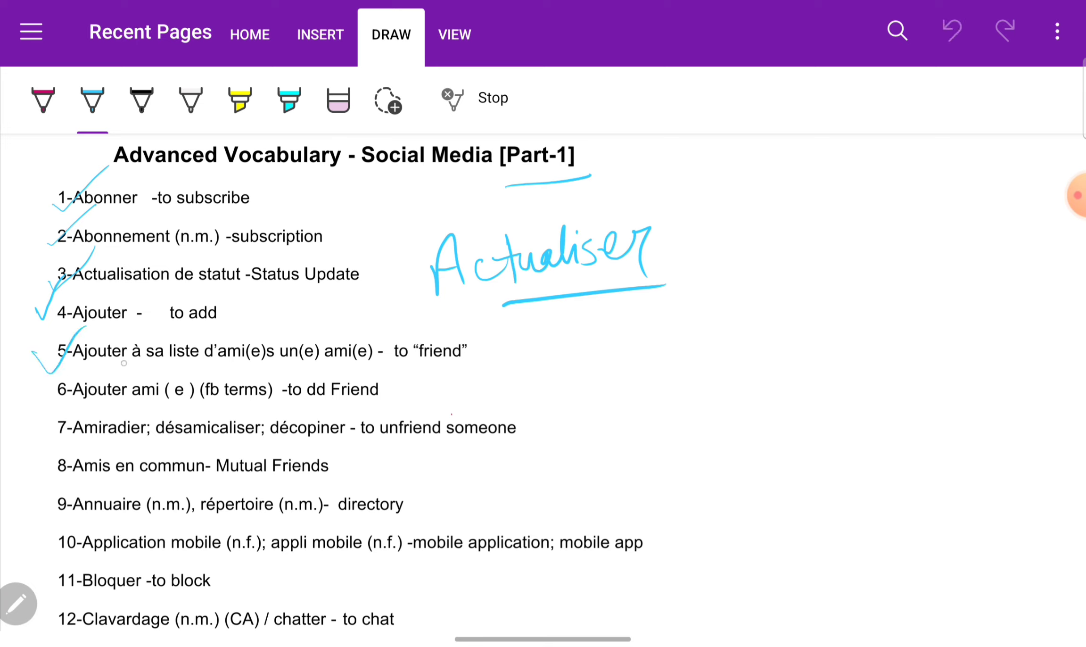
left_click_drag(154, 362, 368, 359)
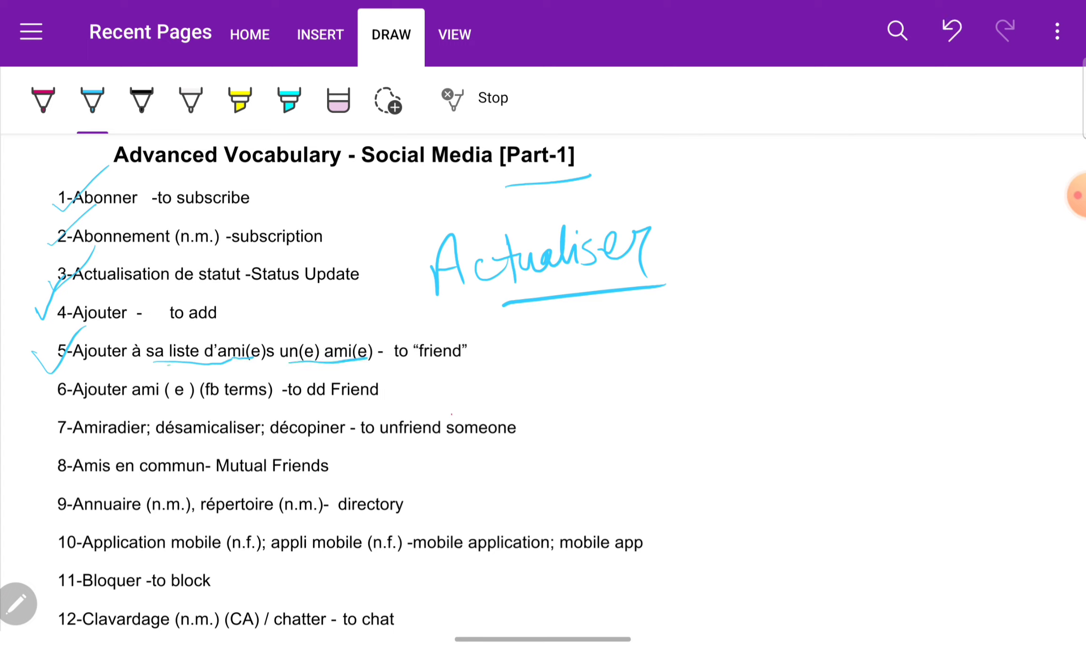
left_click_drag(170, 364, 266, 365)
- Underline Ajouter ami ( e ) in item 6 and the synonyms Amiradier, désamicaliser, décopiner in item 7
left_click_drag(79, 407, 175, 398)
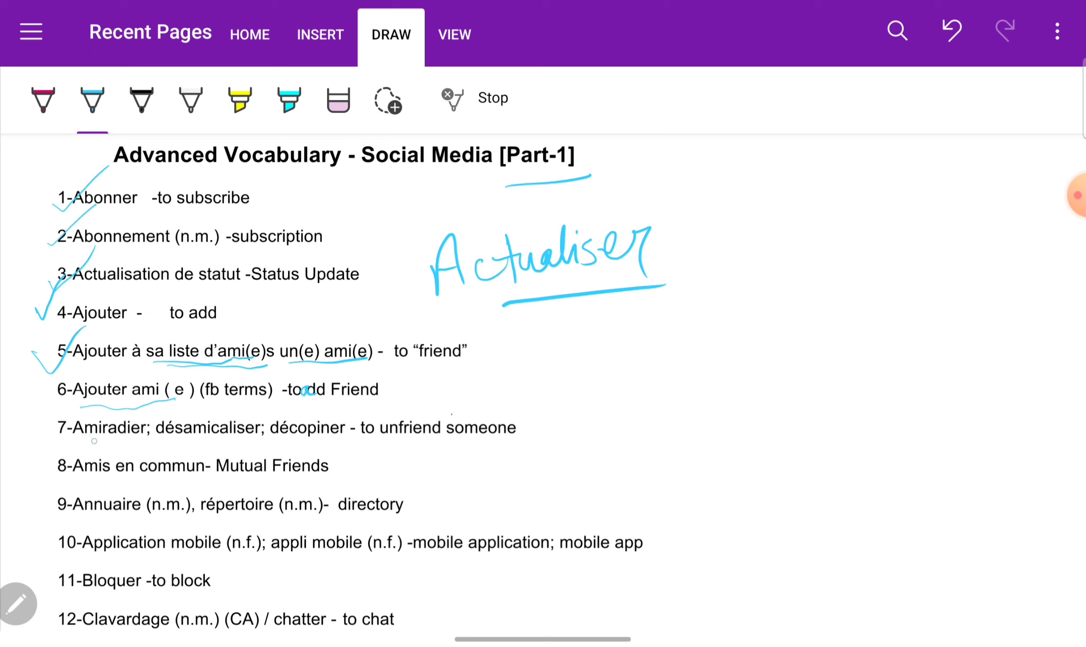
left_click_drag(74, 448, 353, 437)
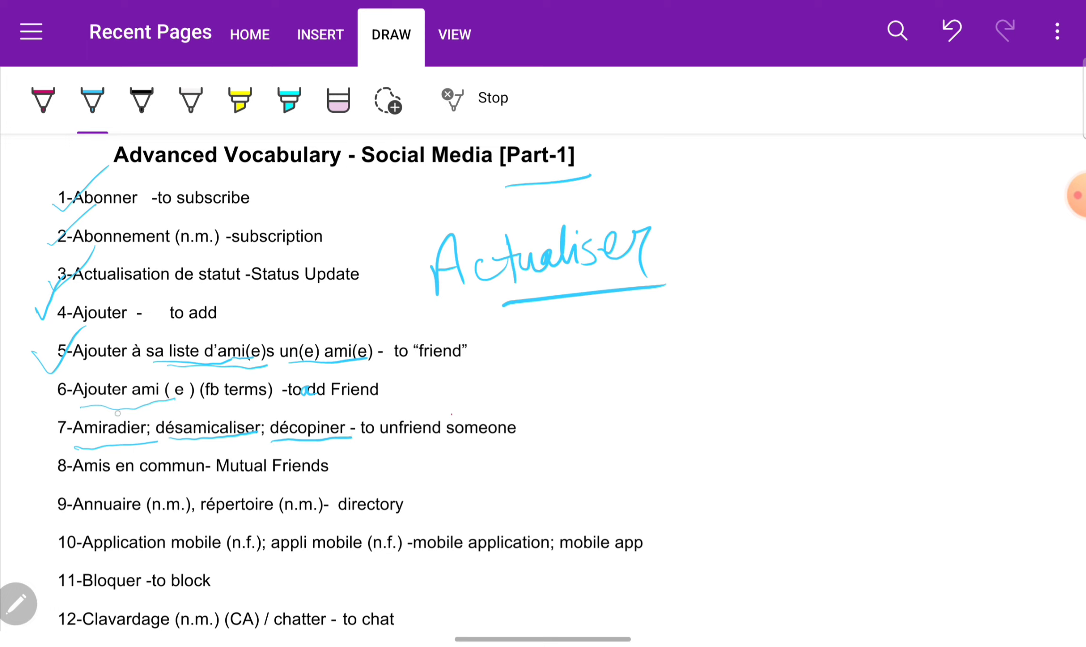
mouse_move(77, 435)
left_mouse_down()
mouse_move(353, 437)
mouse_move(546, 389)
mouse_move(612, 411)
left_mouse_up()
- Draw a line out from décopiner and handwrite Copain with Copine below it
left_click_drag(672, 380, 673, 413)
left_click_drag(678, 393, 774, 412)
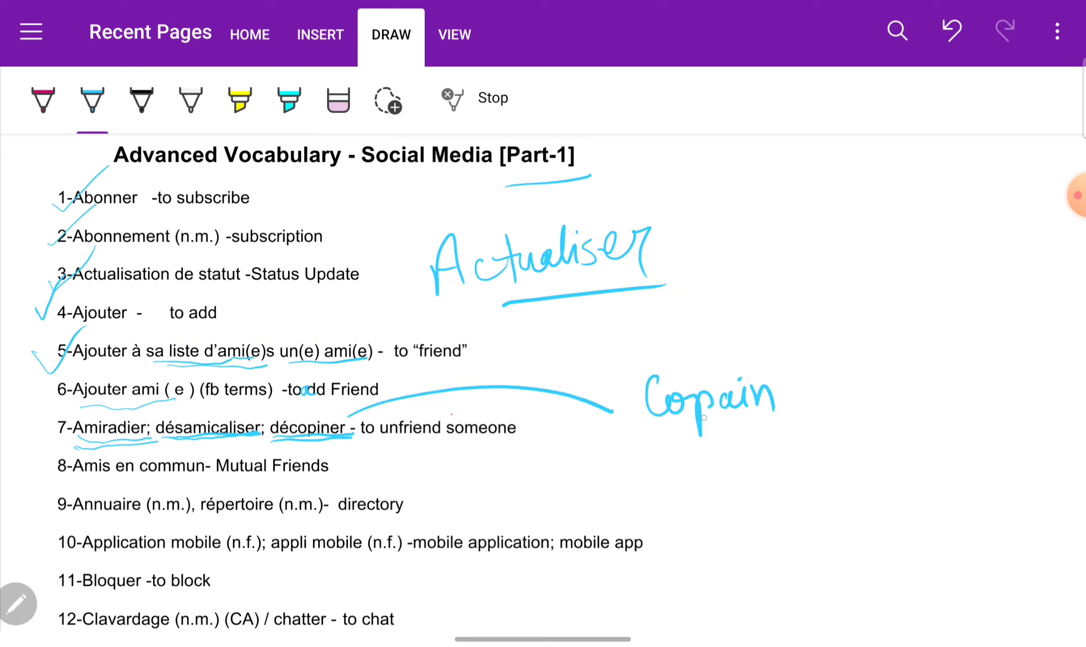
mouse_move(682, 456)
left_mouse_down()
mouse_move(691, 488)
mouse_move(706, 471)
left_mouse_up()
mouse_move(707, 464)
left_mouse_down()
mouse_move(717, 500)
mouse_move(724, 476)
mouse_move(741, 472)
left_mouse_up()
left_click_drag(745, 442, 807, 464)
mouse_move(801, 372)
left_mouse_down()
mouse_move(826, 391)
mouse_move(870, 392)
mouse_move(896, 363)
mouse_move(879, 352)
left_mouse_up()
- Circle Copain/Copine, then handwrite décopiner beside the circle and underline it
mouse_move(902, 358)
left_mouse_down()
mouse_move(939, 369)
mouse_move(938, 400)
left_mouse_up()
mouse_move(944, 360)
left_mouse_down()
mouse_move(983, 365)
mouse_move(1035, 334)
left_mouse_up()
left_click_drag(910, 429, 1023, 410)
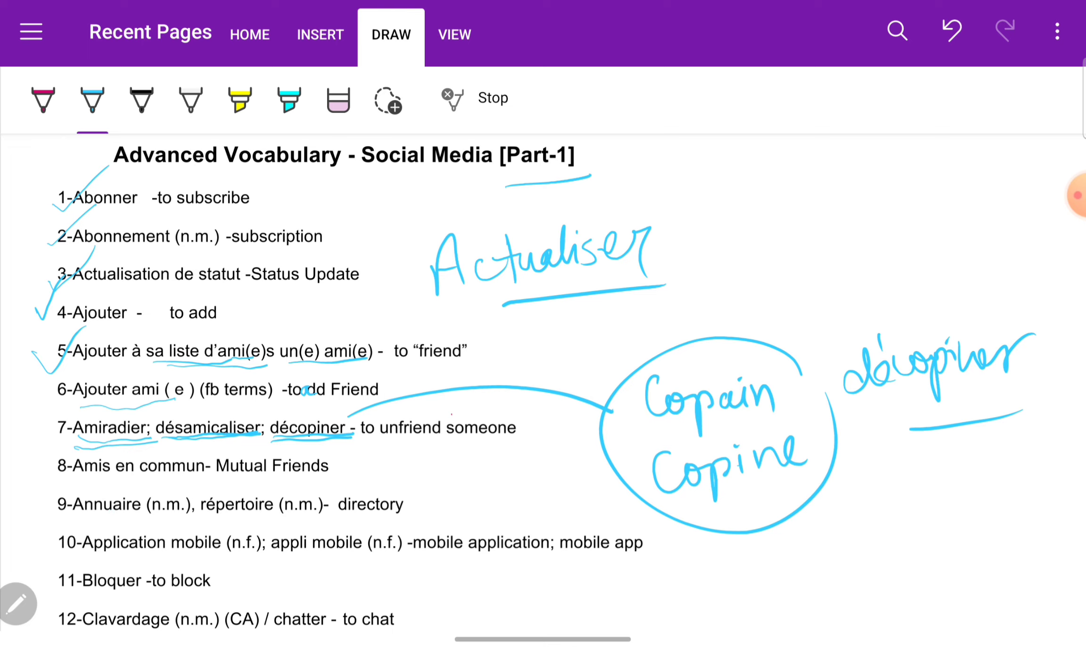
- Scroll down and tick item 11, Bloquer -to block, in blue ink
scroll(542, 377, "down", 5)
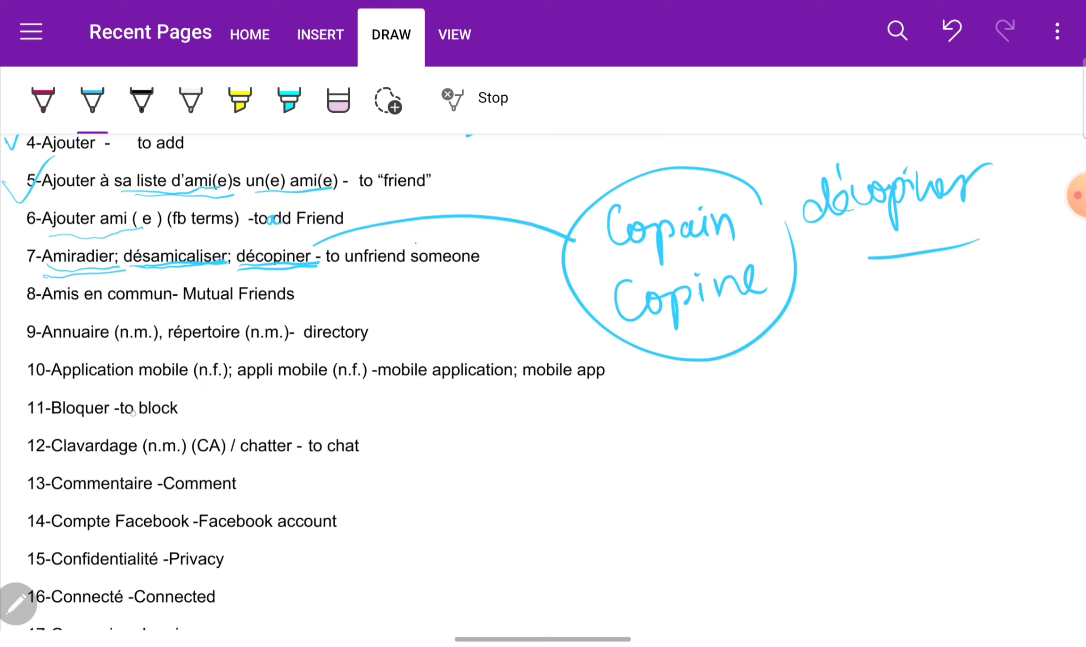
left_click_drag(192, 404, 246, 373)
- Underline Compte, Privacy, Connecté/Connected, Connexion, Contenu/content and Déconnecté in items 14–19
scroll(415, 243, "down", 3, "ctrl")
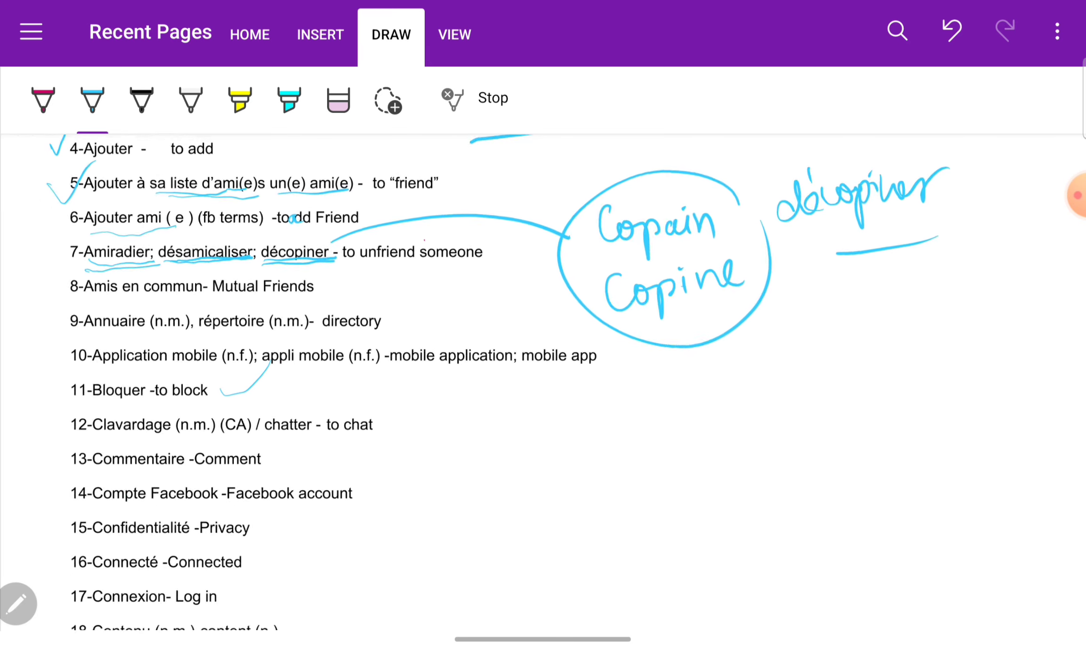
left_click_drag(103, 457, 118, 456)
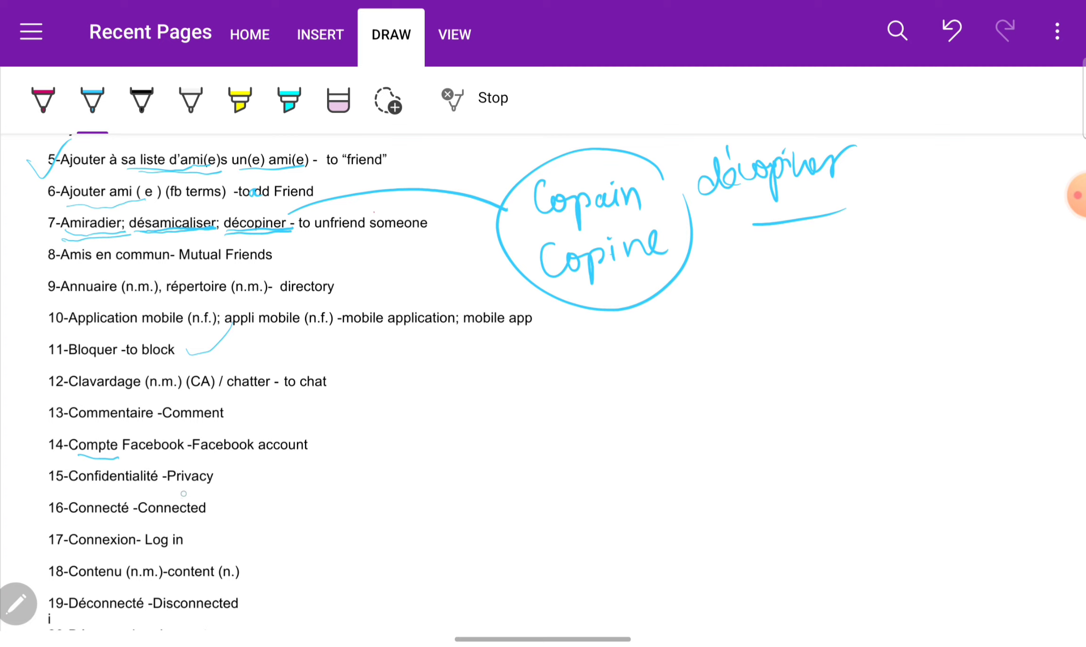
left_click_drag(182, 483, 233, 489)
mouse_move(82, 521)
left_mouse_down()
mouse_move(130, 530)
mouse_move(205, 519)
left_mouse_up()
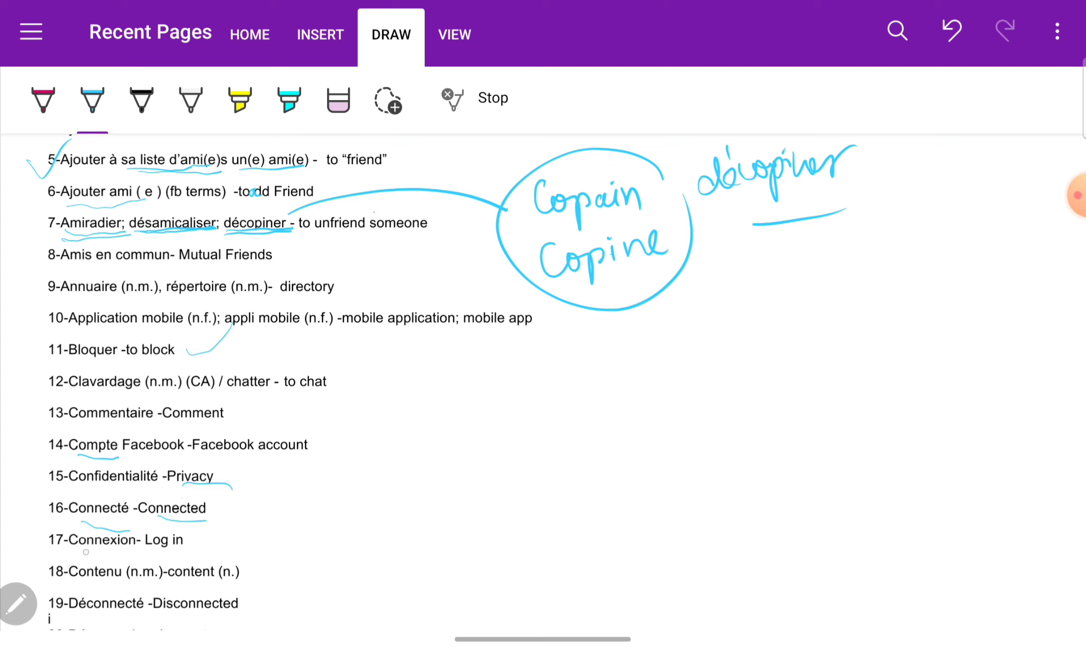
left_click_drag(78, 547, 122, 546)
left_click_drag(74, 585, 227, 584)
left_click_drag(69, 617, 128, 614)
scroll(283, 377, "down", 2)
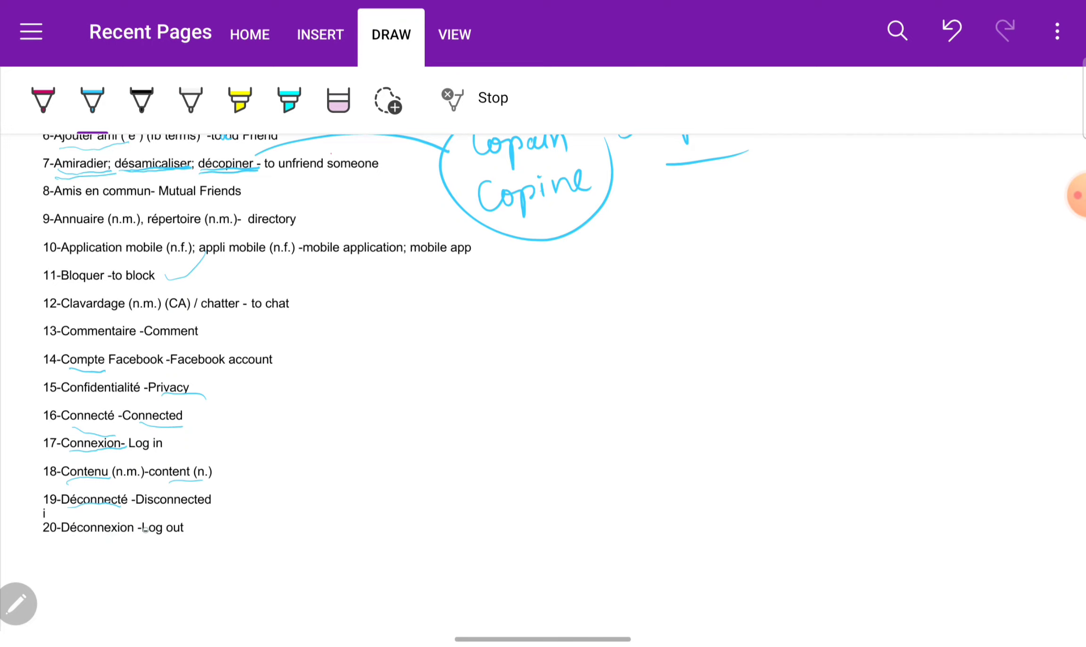
- Draw a blue underline under Déconnexion in item 20 at the end of the list
scroll(283, 330, "down", 3)
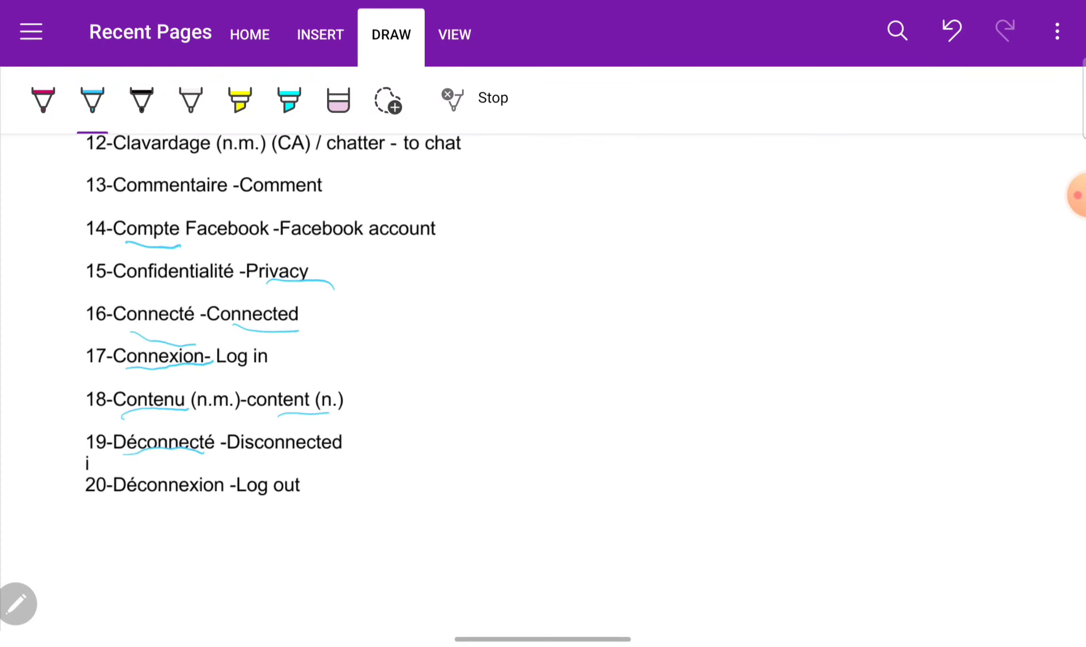
scroll(189, 377, "up", 2)
left_click_drag(64, 551, 164, 547)
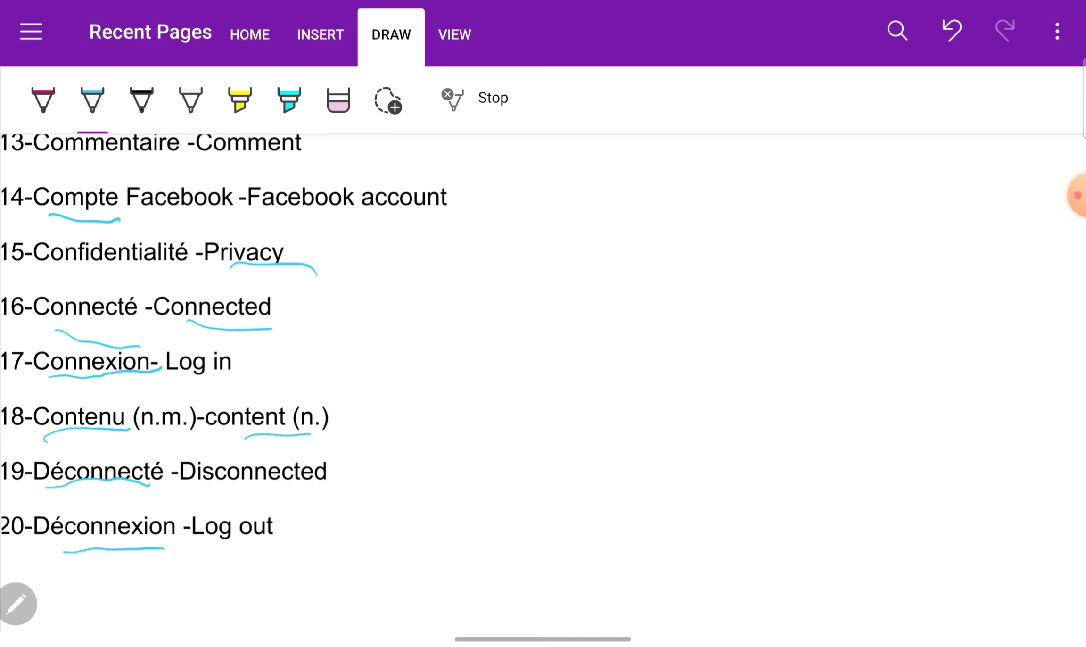
scroll(189, 377, "down", 2)
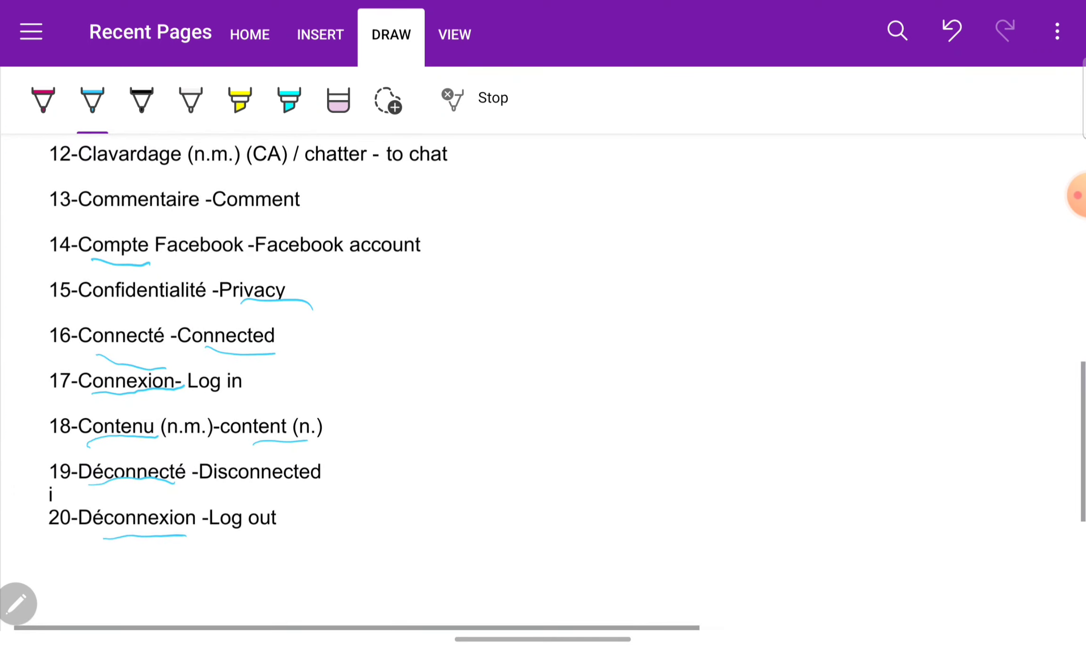